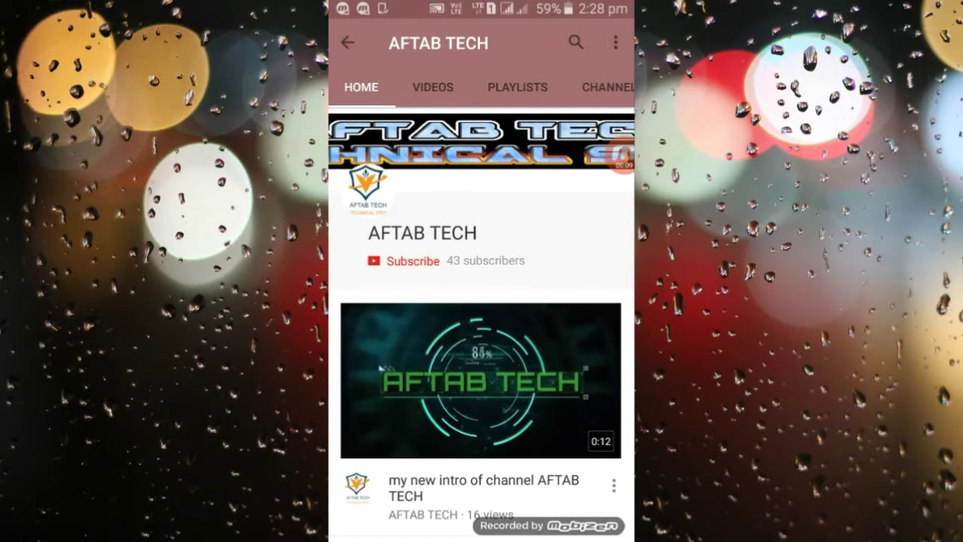
Step: Subscribe to AFTAB TECH and turn on all its notifications
{"action": "left_click", "coordinate": [412, 260]}
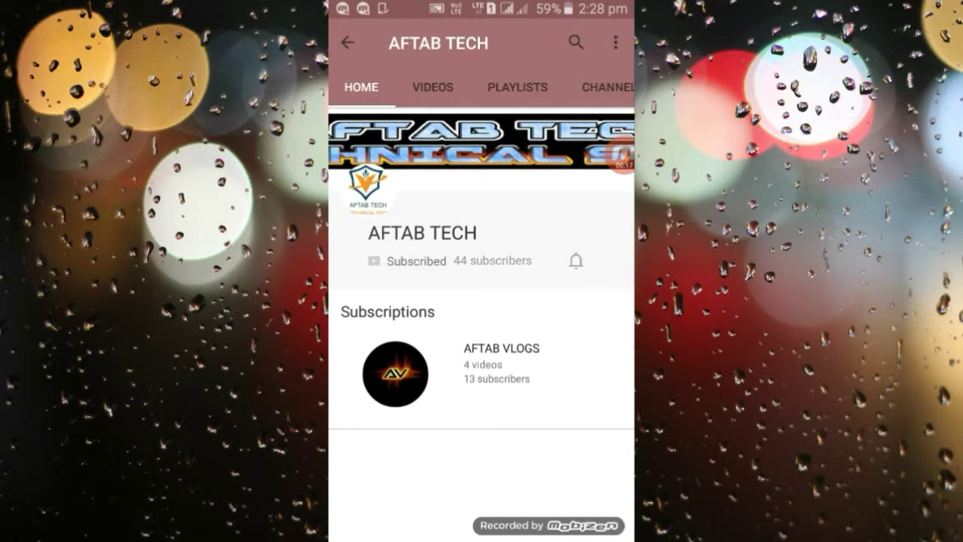
{"action": "left_click", "coordinate": [576, 261]}
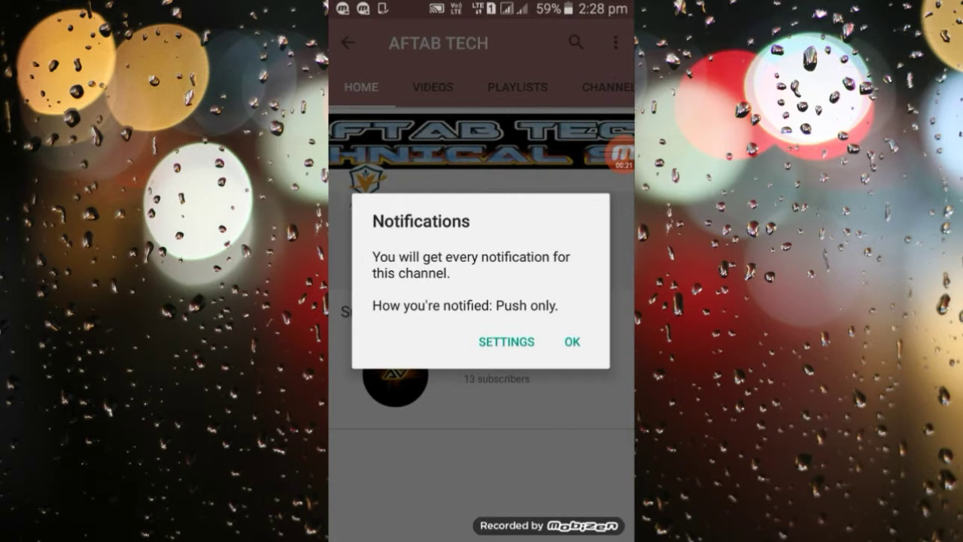
{"action": "left_click", "coordinate": [572, 342]}
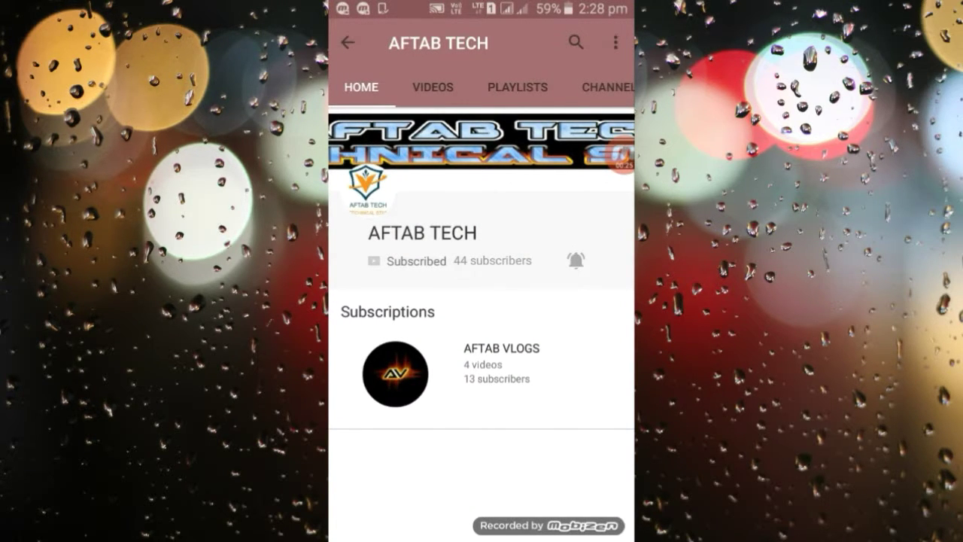
Step: Visit the AFTAB VLOGS channel, come back to AFTAB TECH, and pull down the notification shade
{"action": "left_click", "coordinate": [481, 362]}
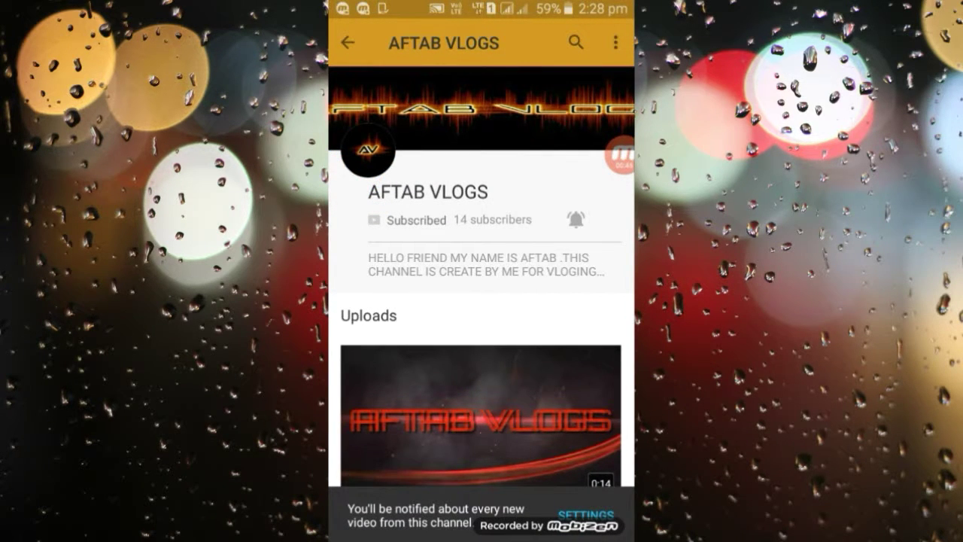
{"action": "left_click", "coordinate": [348, 42]}
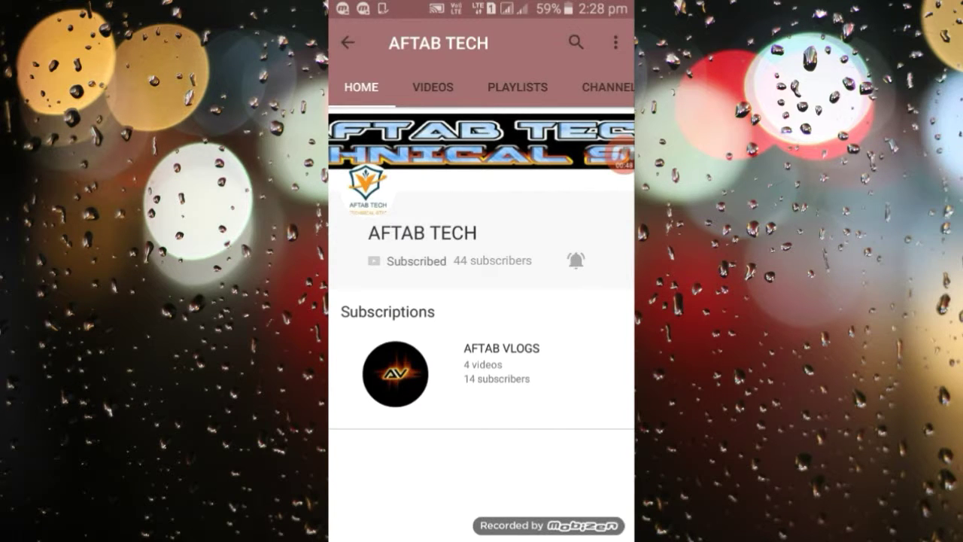
{"action": "left_click_drag", "start_coordinate": [482, 3], "coordinate": [481, 301]}
{"action": "left_click_drag", "start_coordinate": [481, 452], "coordinate": [481, 75]}
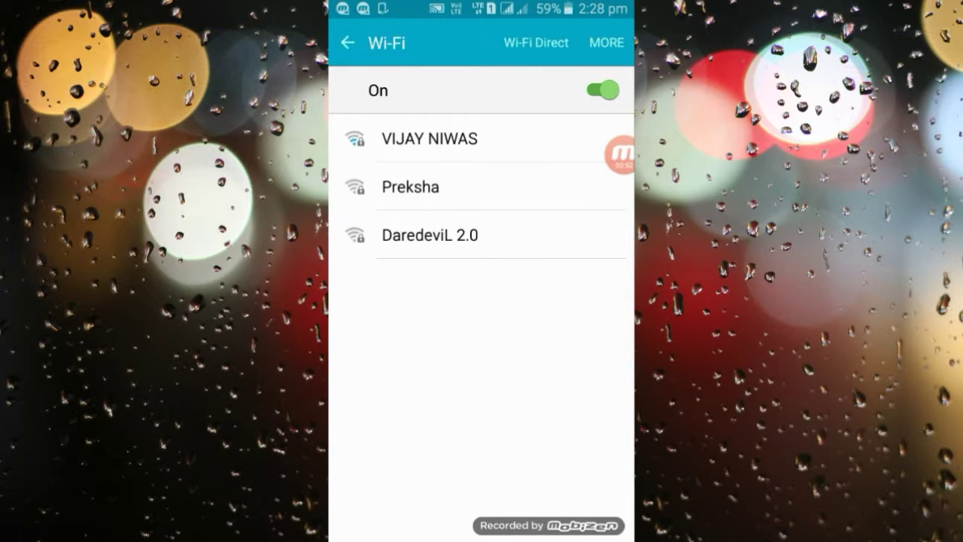
Step: Bring up the password prompt for the VIJAY NIWAS Wi-Fi network
{"action": "left_click", "coordinate": [429, 139]}
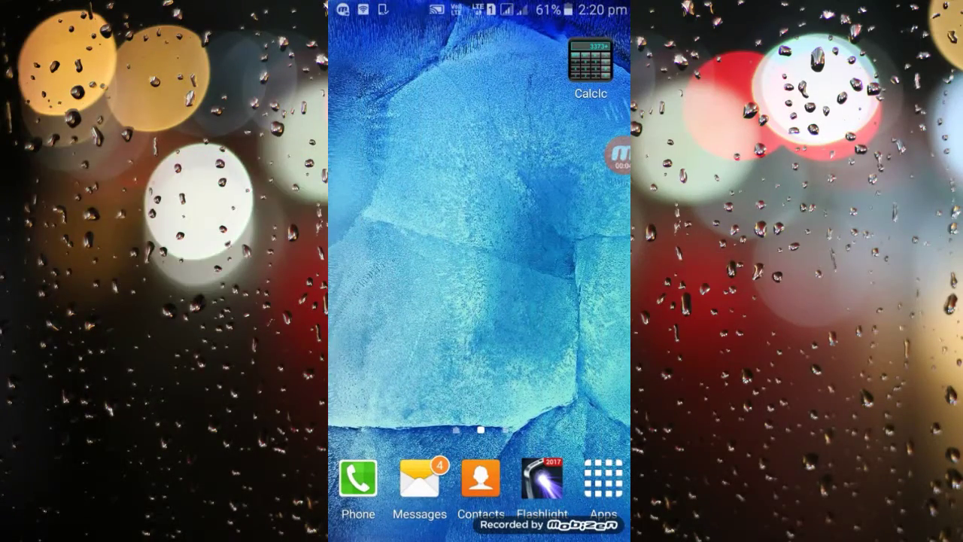
Step: Browse the home pages and app drawer to find WIFI WPS WPA TESTER
{"action": "left_click_drag", "start_coordinate": [391, 264], "coordinate": [587, 263]}
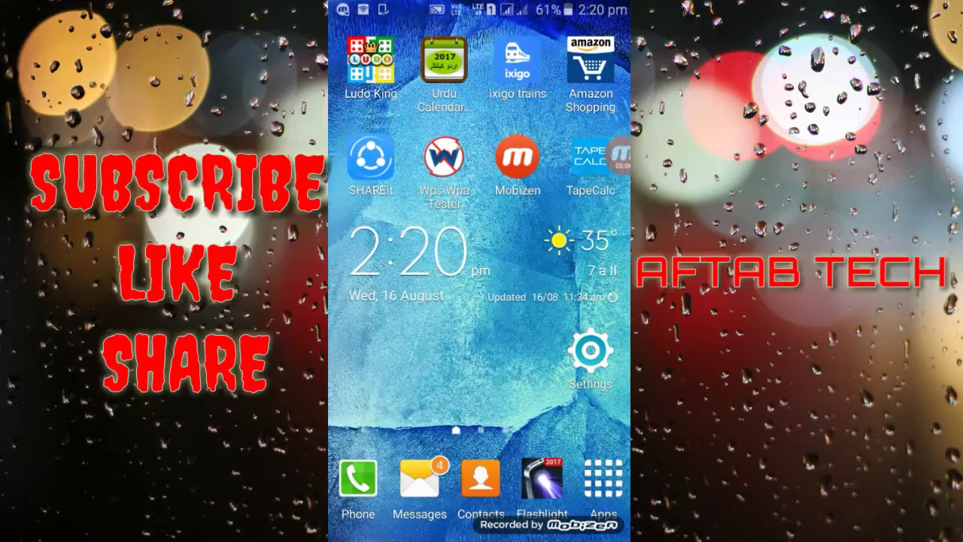
{"action": "left_click", "coordinate": [603, 478]}
{"action": "left_click_drag", "start_coordinate": [392, 263], "coordinate": [587, 264]}
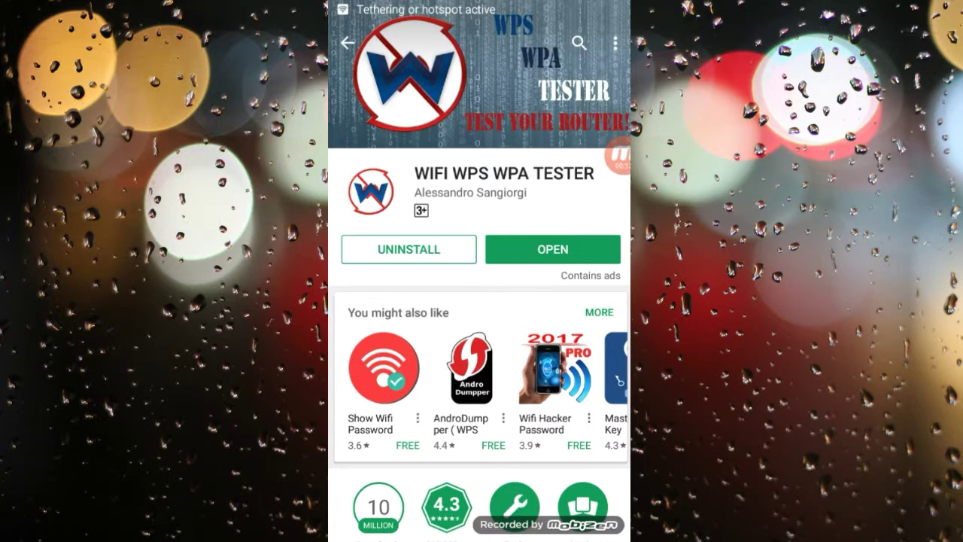
Step: Launch Wps Wpa Tester, allow Wi-Fi over the hotspot, and permanently accept its terms
{"action": "left_click", "coordinate": [553, 249]}
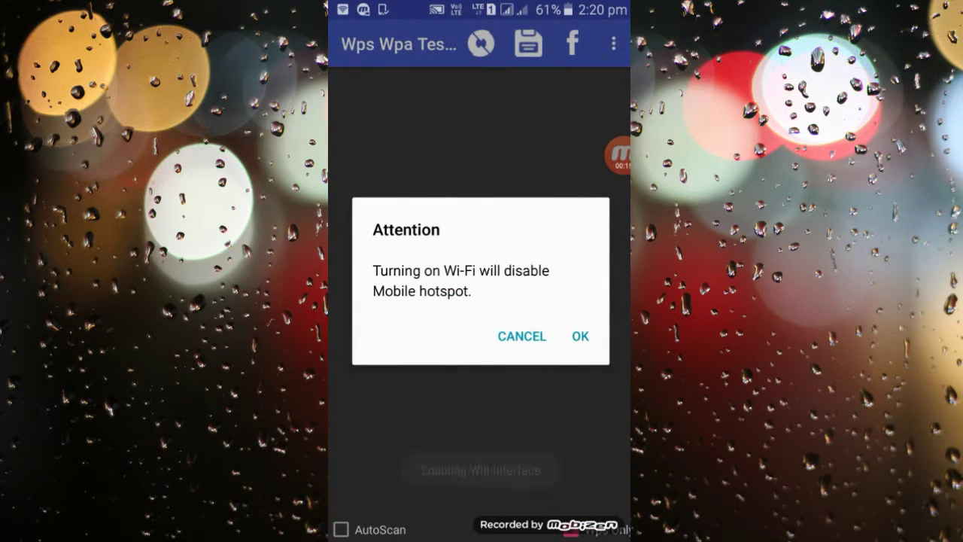
{"action": "left_click", "coordinate": [580, 336]}
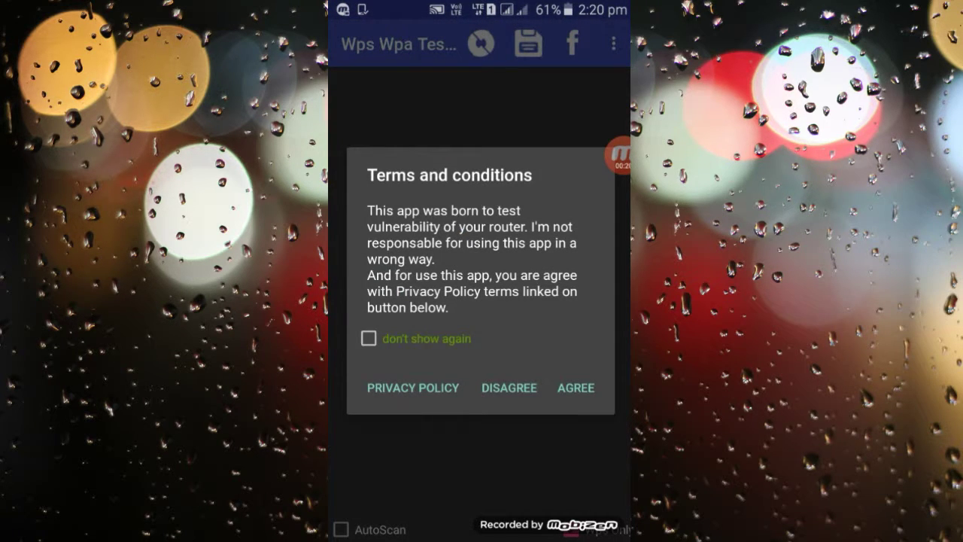
{"action": "left_click", "coordinate": [369, 338]}
{"action": "left_click", "coordinate": [576, 387]}
{"action": "left_click_drag", "start_coordinate": [480, 4], "coordinate": [479, 338]}
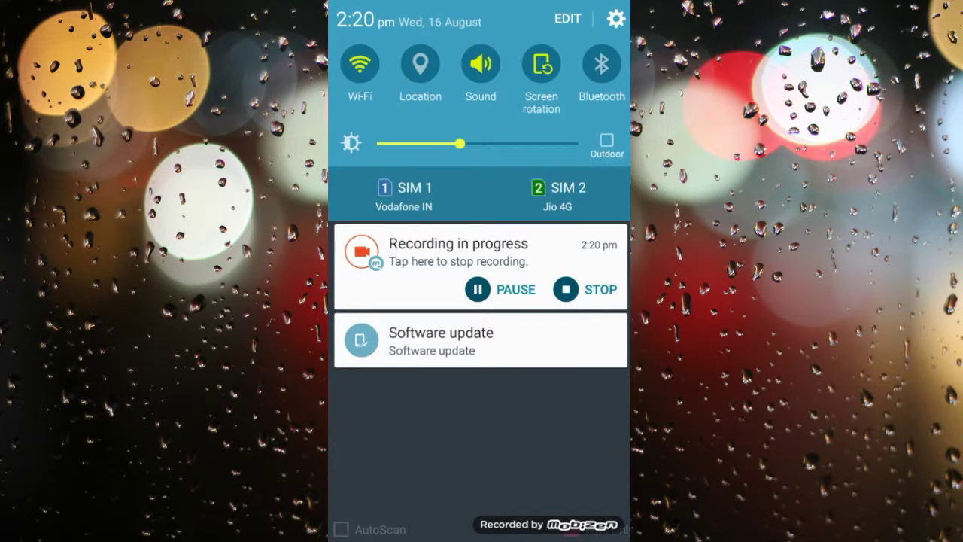
Step: Open the Wi-Fi list and open, cancel, then reopen the VIJAY NIWAS password prompt
{"action": "left_click", "coordinate": [359, 64]}
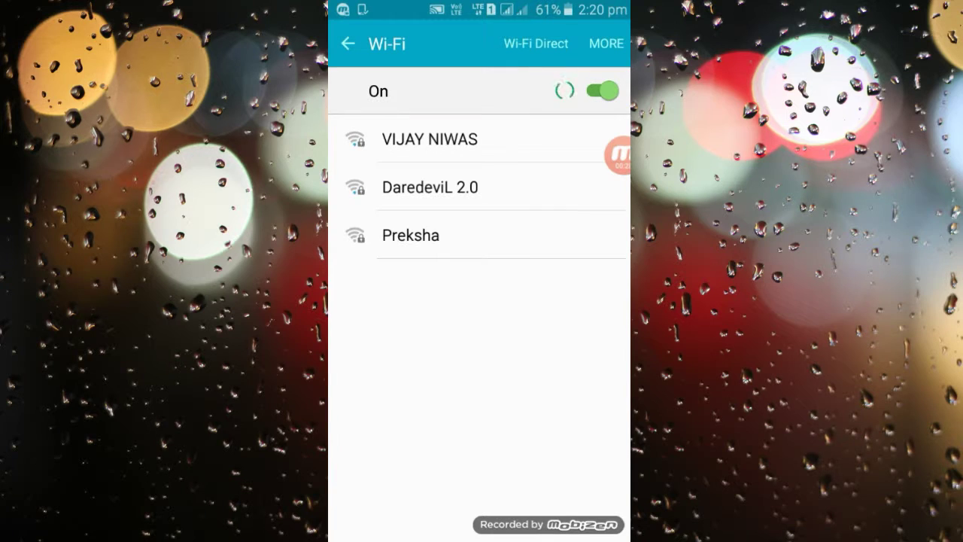
{"action": "left_click", "coordinate": [430, 139]}
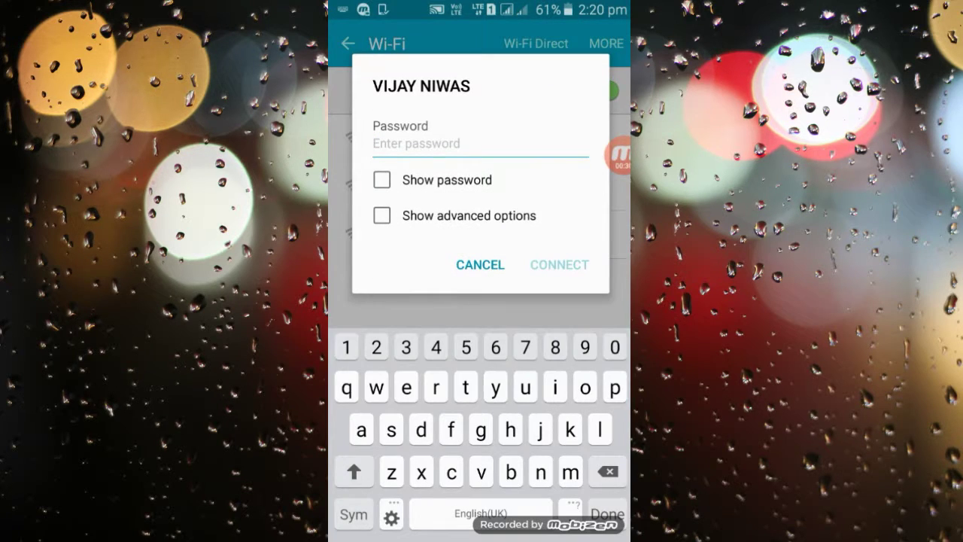
{"action": "left_click", "coordinate": [480, 264]}
{"action": "left_click", "coordinate": [430, 139]}
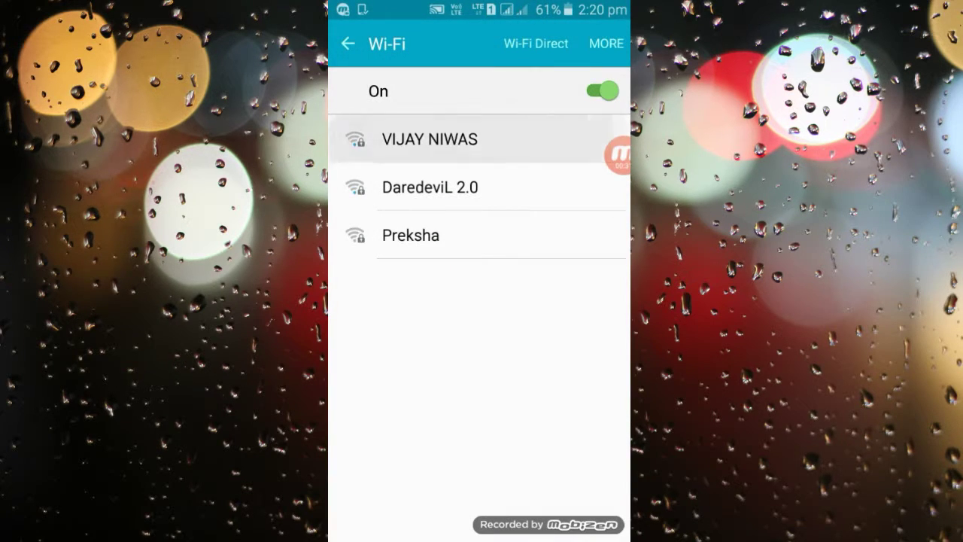
{"action": "key", "text": "Menu"}
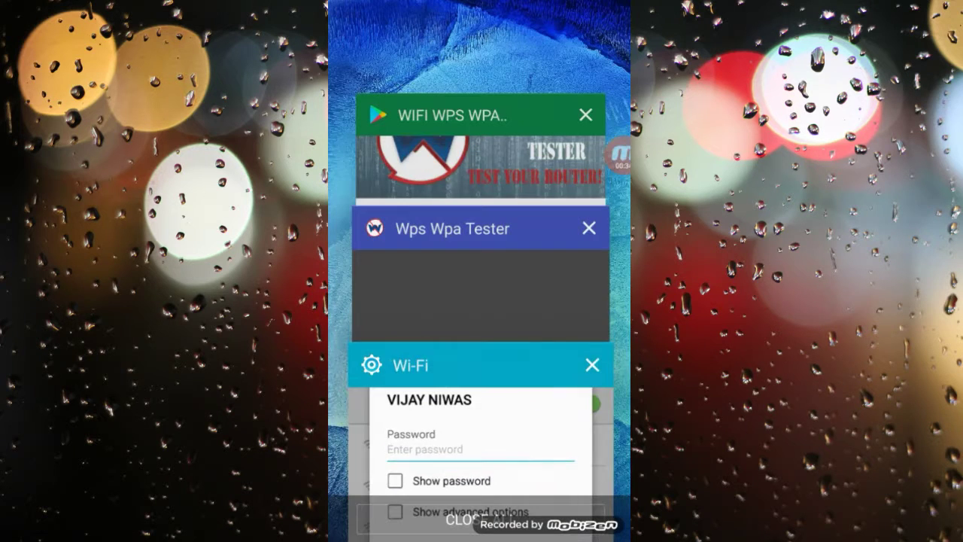
Step: Return to Wps Wpa Tester, enable AutoScan, and close the full-screen ad
{"action": "left_click", "coordinate": [473, 226]}
{"action": "left_click", "coordinate": [341, 529]}
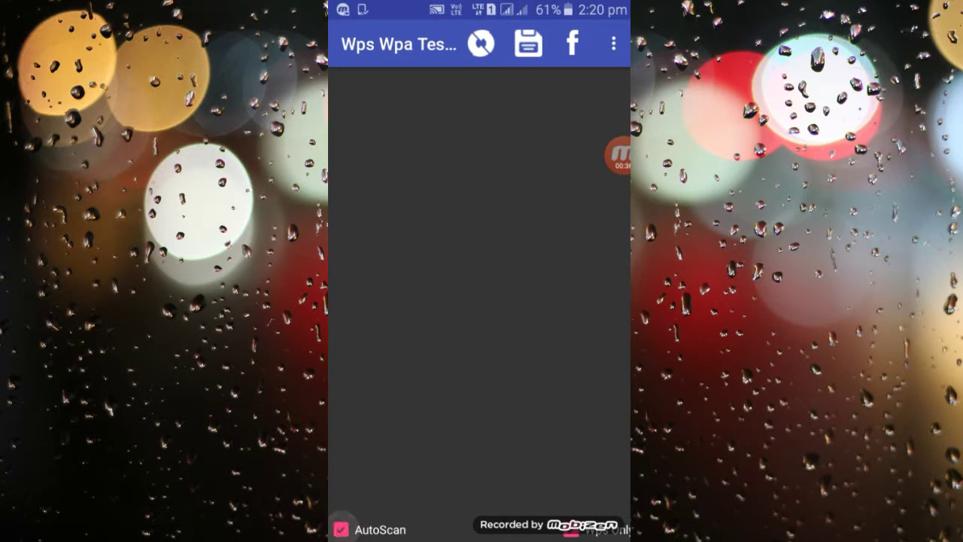
{"action": "left_click", "coordinate": [481, 44]}
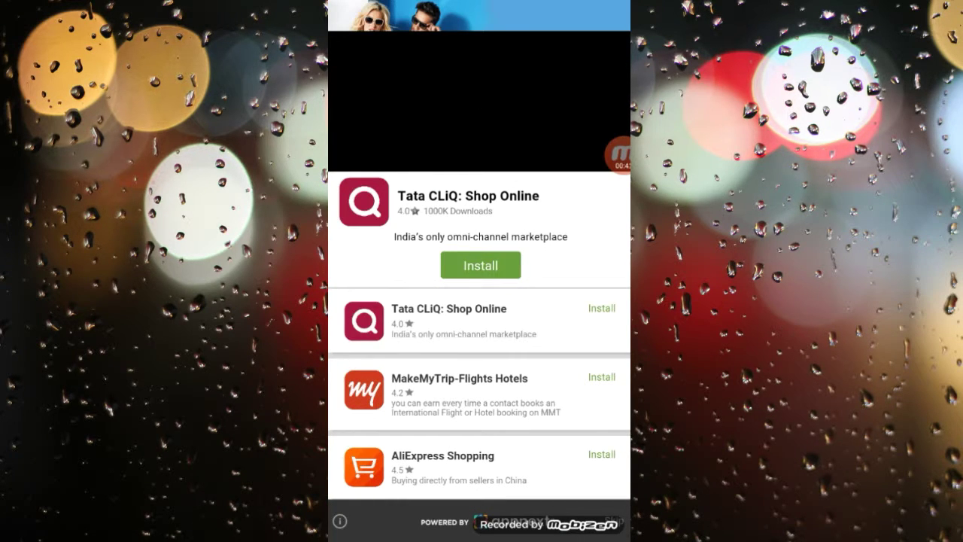
{"action": "key", "text": "Escape"}
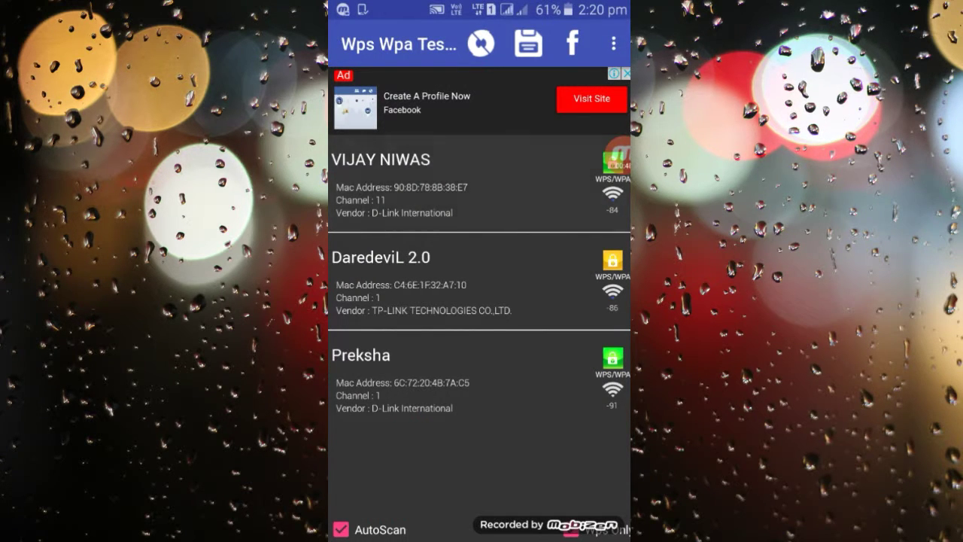
Step: Confirm authorization for VIJAY NIWAS, start Connect Automatic PIN, and decline the ad
{"action": "left_click", "coordinate": [452, 184]}
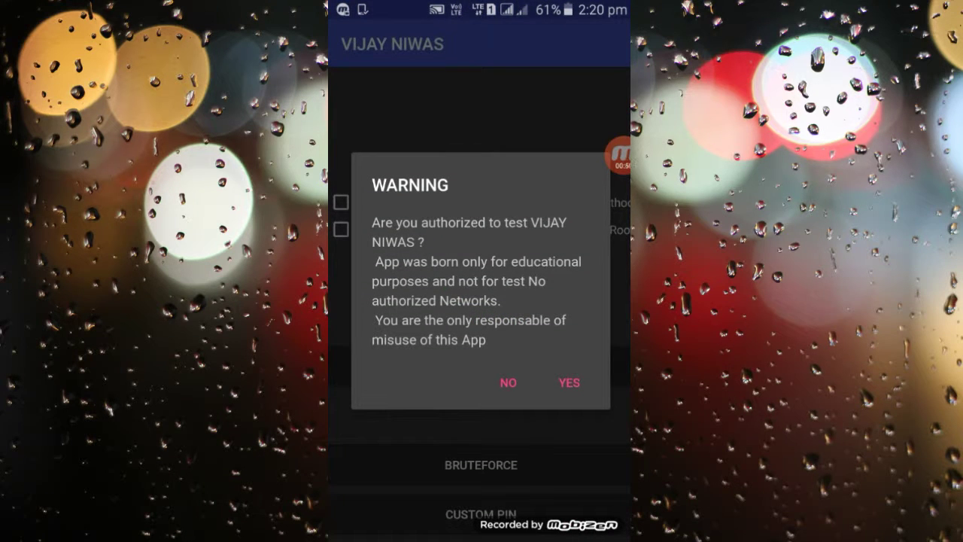
{"action": "left_click", "coordinate": [569, 382]}
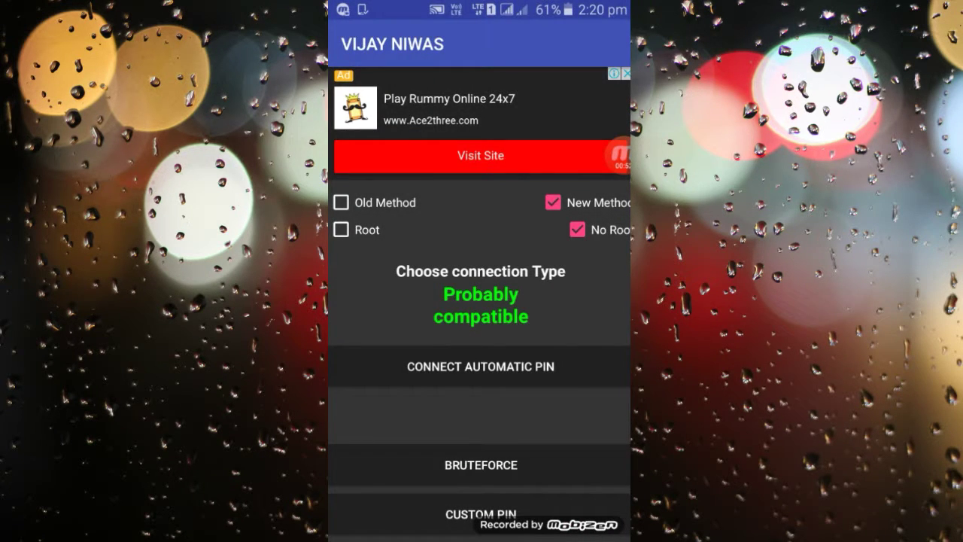
{"action": "left_click", "coordinate": [481, 366]}
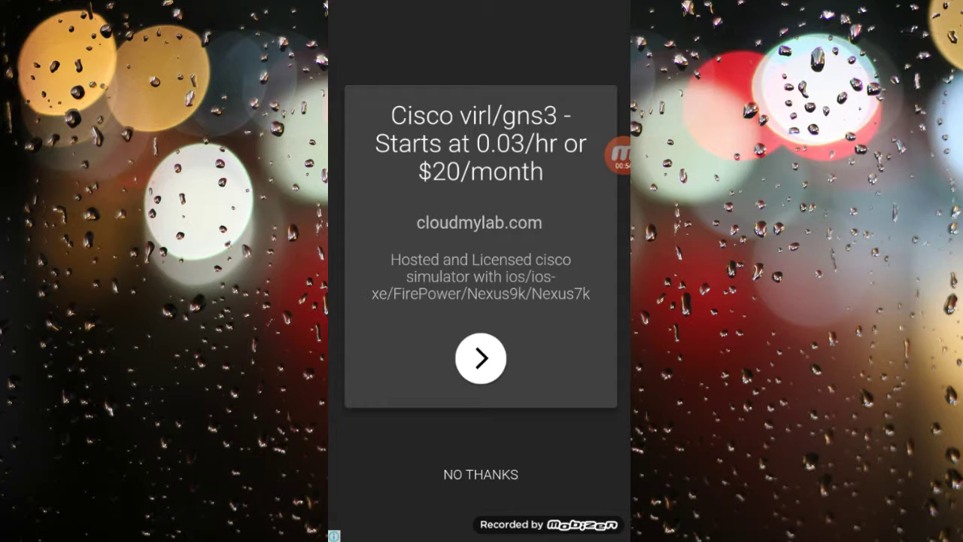
{"action": "left_click", "coordinate": [481, 475]}
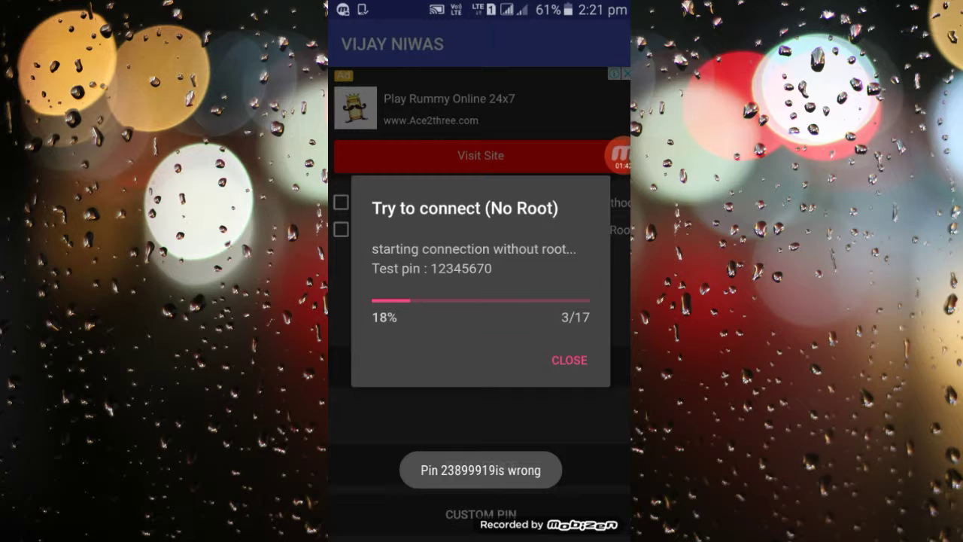
Step: Close the Connection Succeeded notice and switch back to the Wi-Fi settings
{"action": "left_click", "coordinate": [619, 155]}
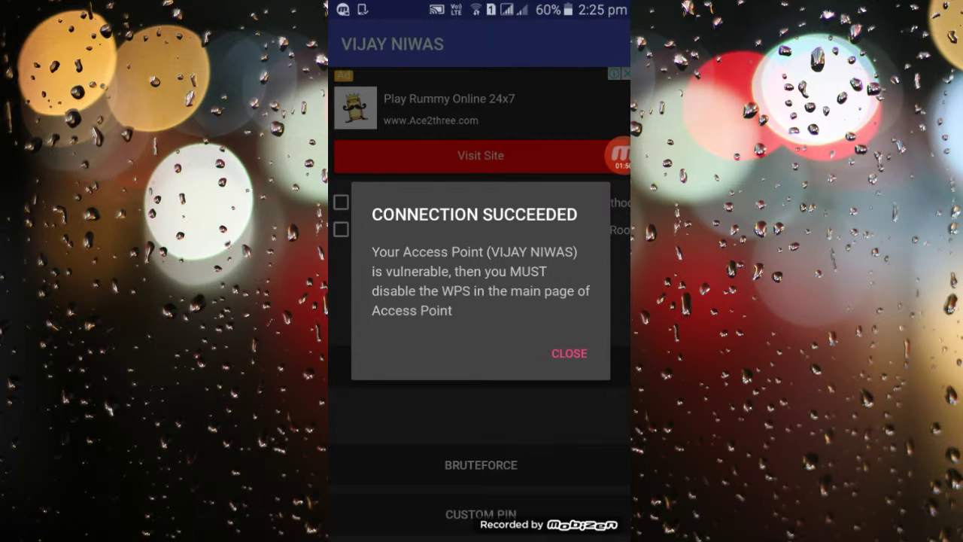
{"action": "left_click", "coordinate": [569, 353]}
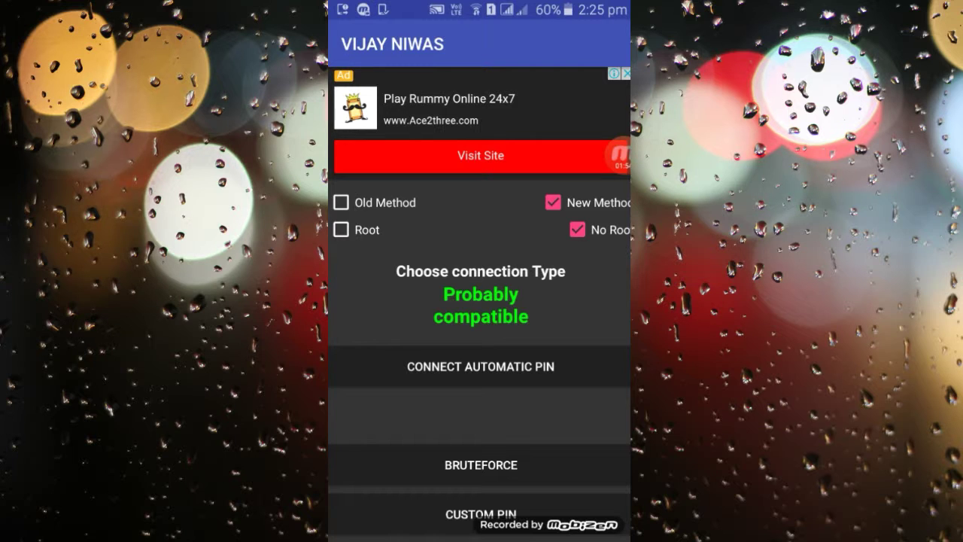
{"action": "key", "text": "alt+Tab"}
{"action": "left_click", "coordinate": [482, 301]}
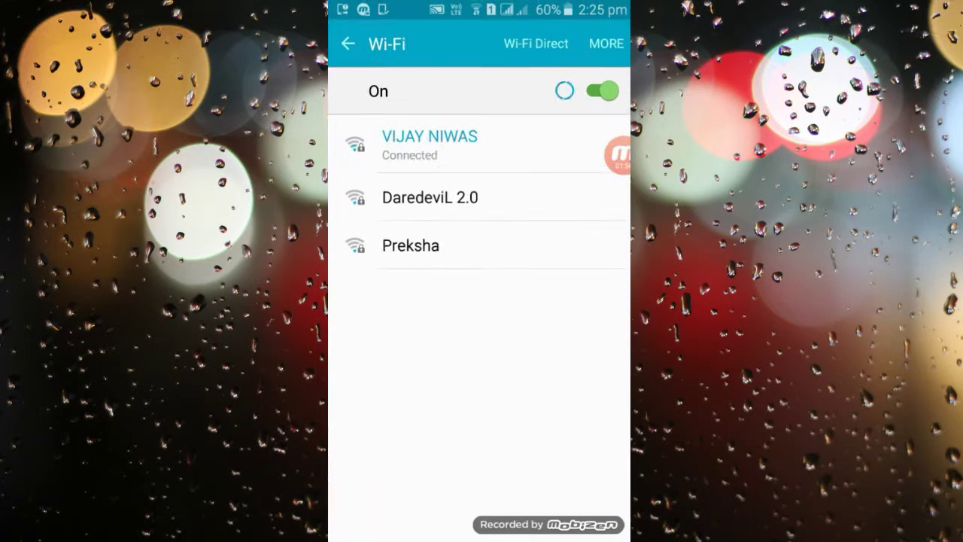